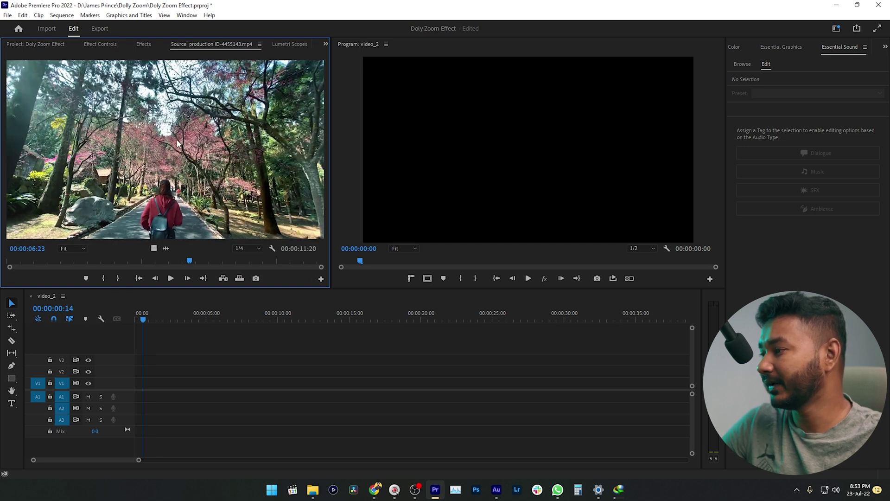
Add production ID-4455143.mp4 to the timeline, keep the existing sequence settings, and play it from the start.
key(shift+1)
drag(173, 321, 141, 388)
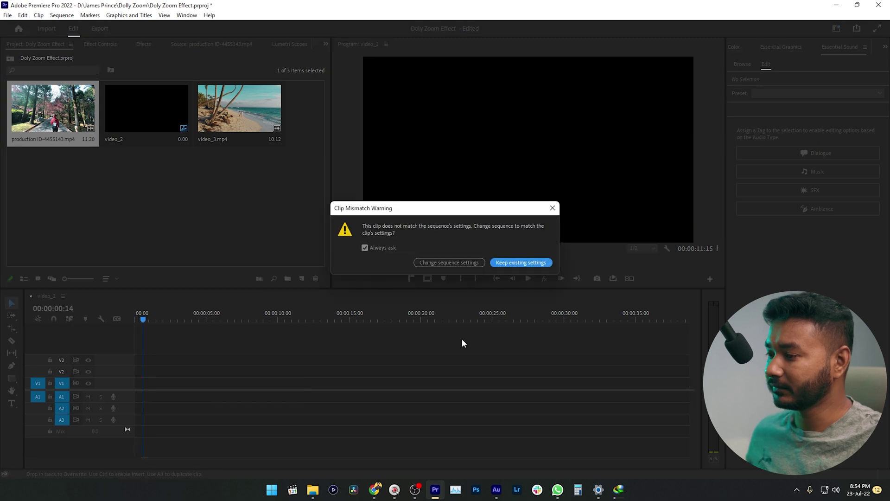
click(512, 262)
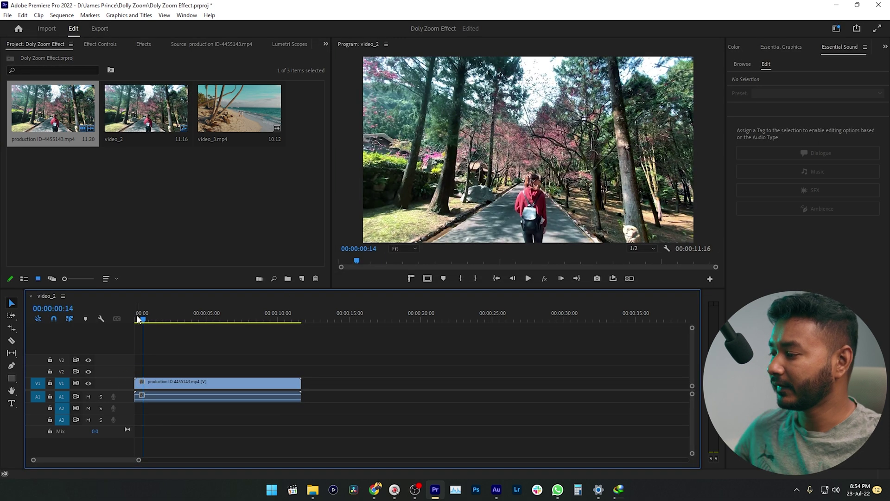
drag(138, 319, 122, 329)
key(space)
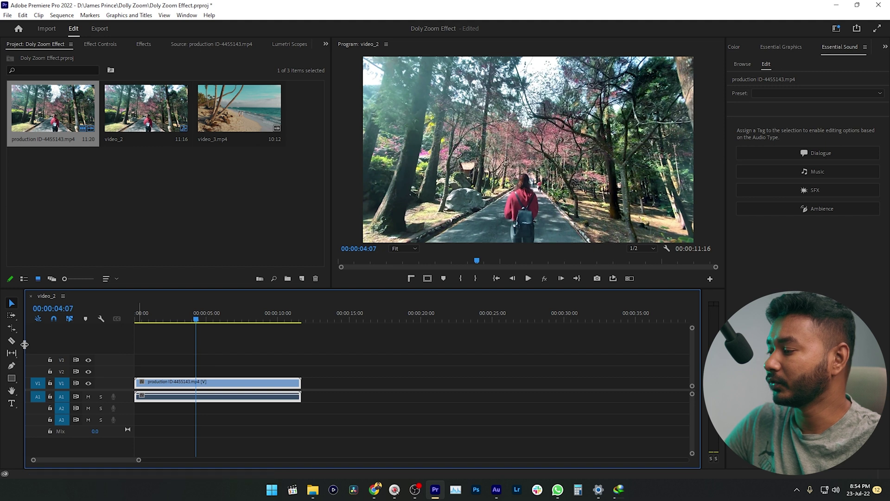
Rate-stretch the forest clip to 190.48% speed so it lasts 00:00:06:03, previewing the result.
click(15, 331)
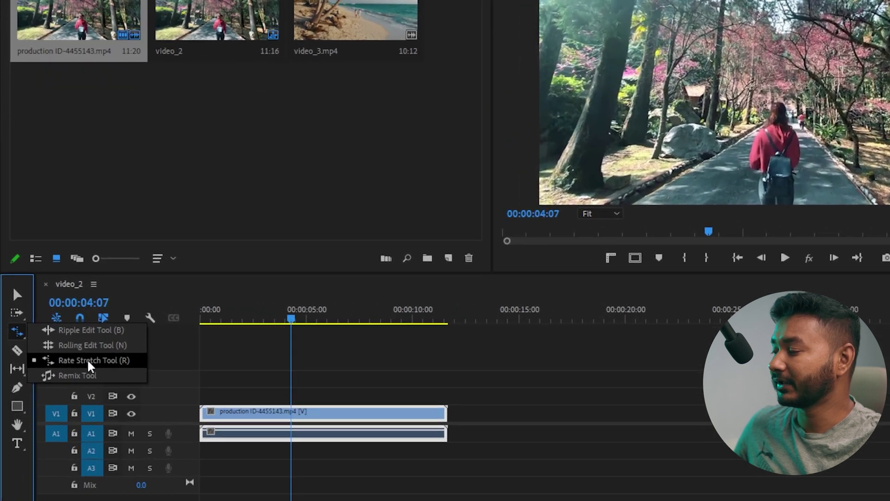
click(56, 349)
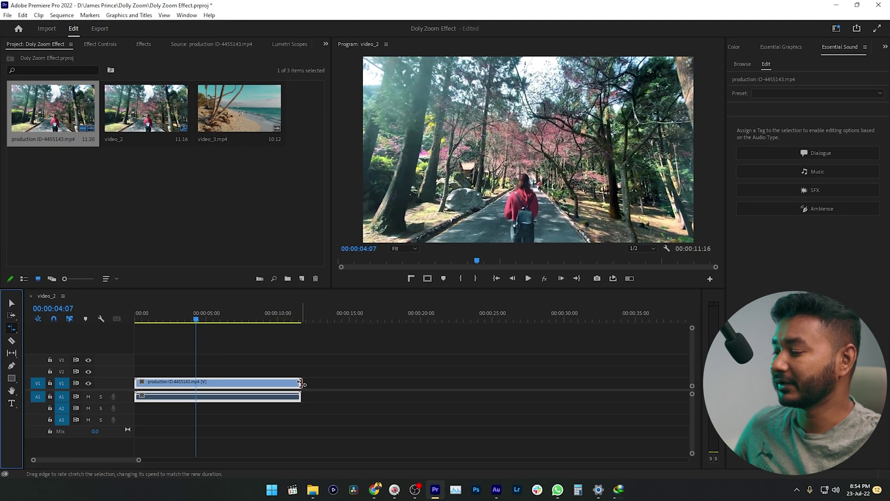
drag(301, 383, 196, 383)
click(121, 318)
key(space)
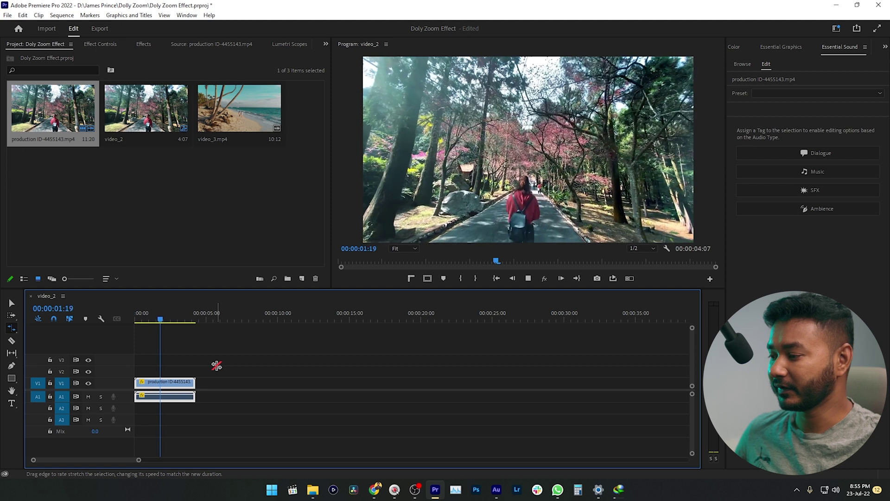
click(215, 366)
drag(195, 385, 221, 384)
key(space)
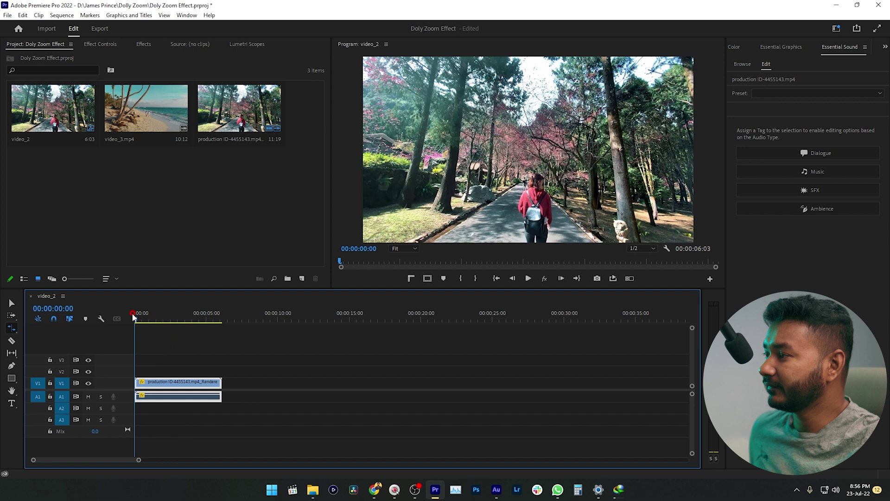
Show Effect Controls, expand Motion, and scrub the forest clip's Scale up to 180.
click(100, 45)
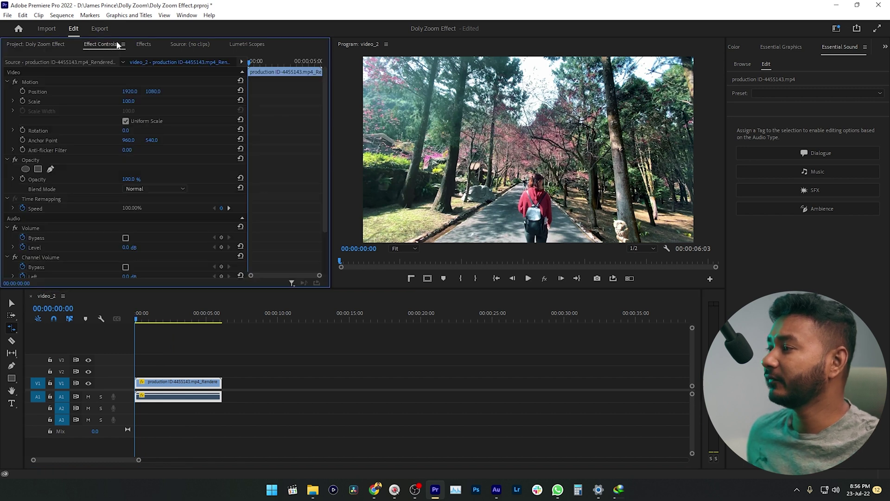
click(192, 16)
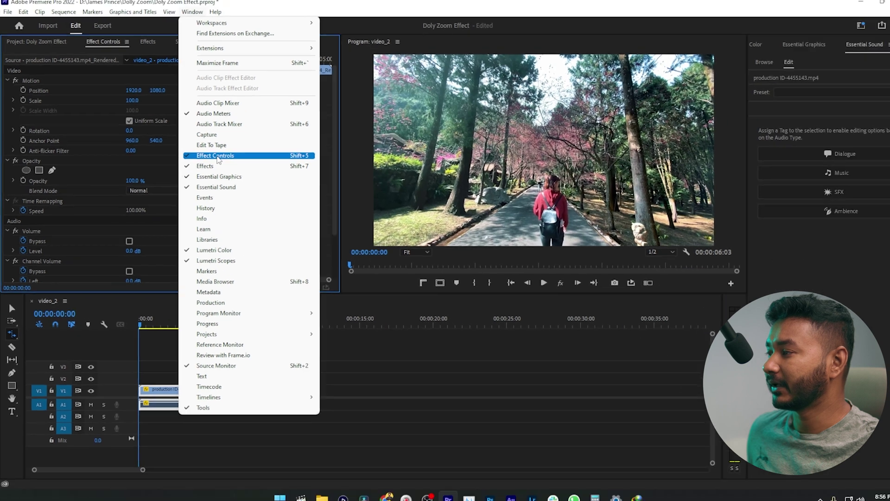
click(318, 166)
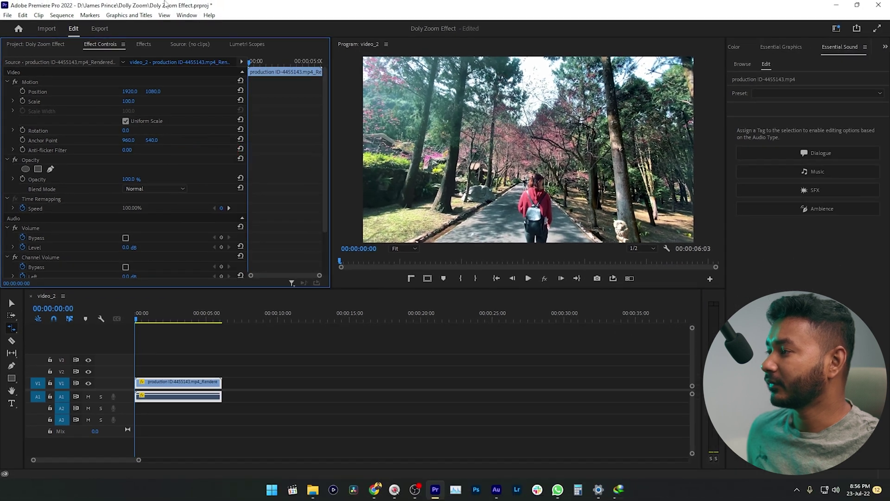
click(34, 82)
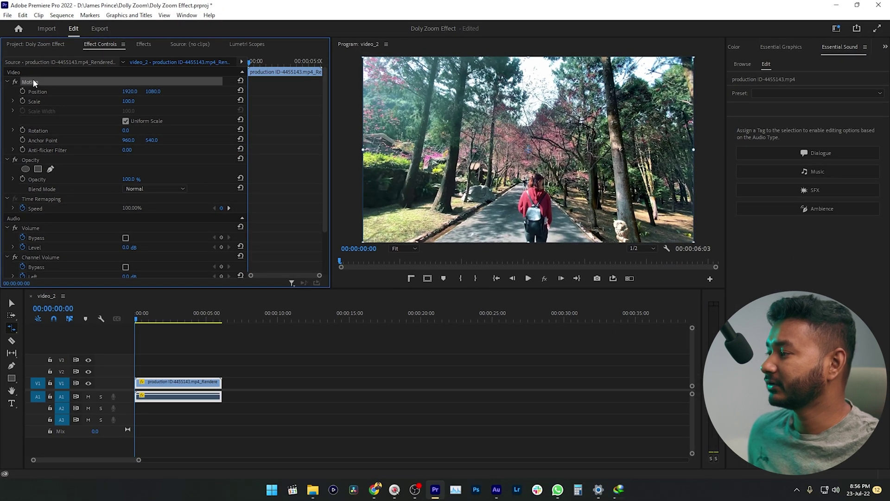
click(37, 92)
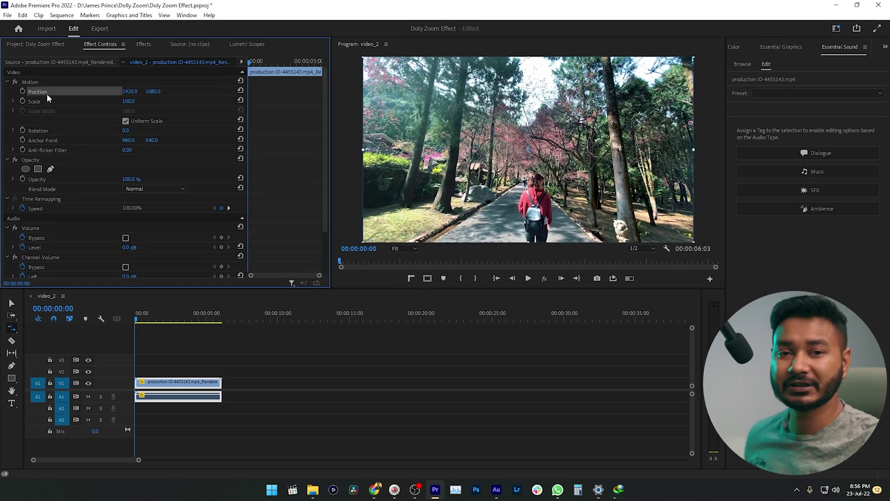
click(51, 99)
drag(142, 320, 129, 326)
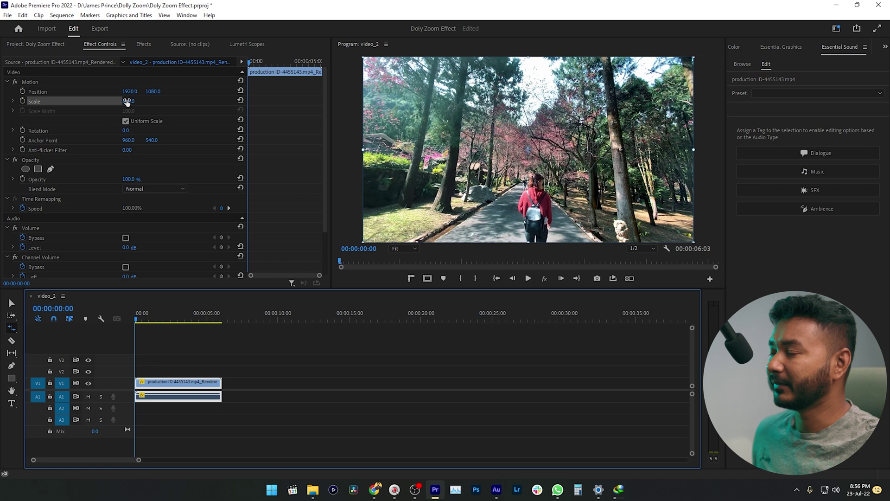
drag(127, 102, 164, 102)
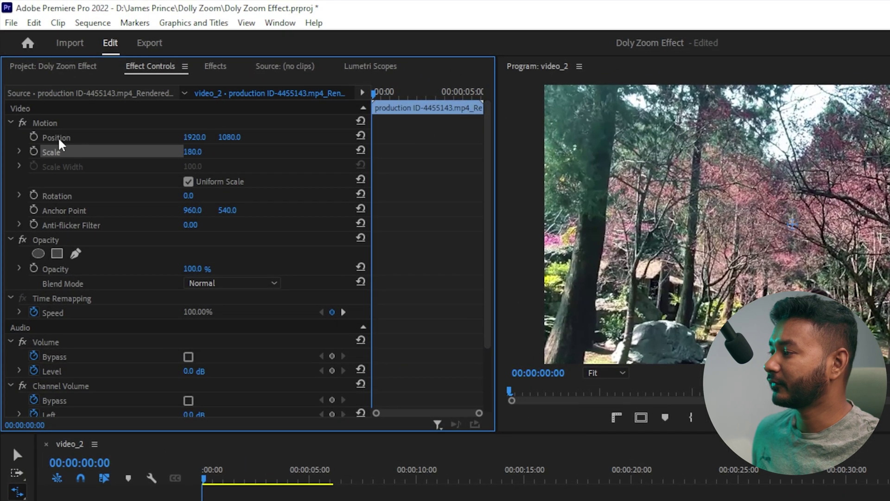
Keyframe the forest clip from 180 scale shifted upward back to 100 scale at 1920, 1080, then preview.
click(80, 137)
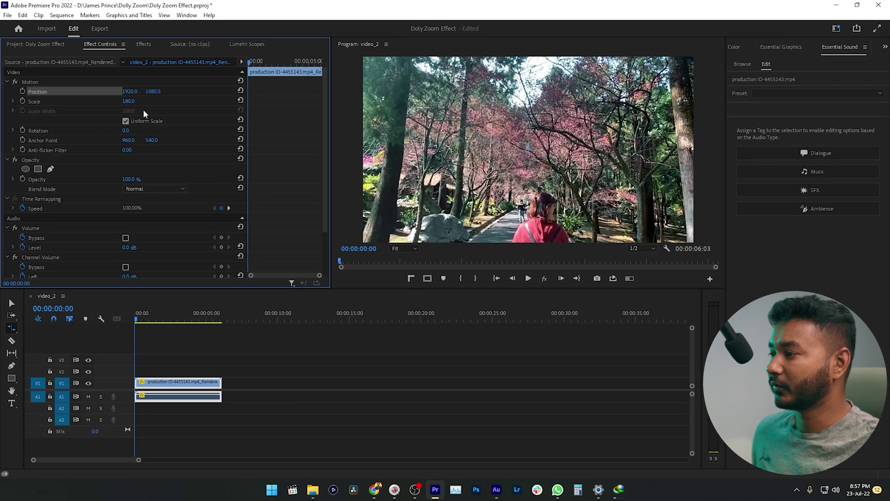
mouse_move(156, 95)
mouse_down()
mouse_move(86, 95)
mouse_move(156, 91)
mouse_up()
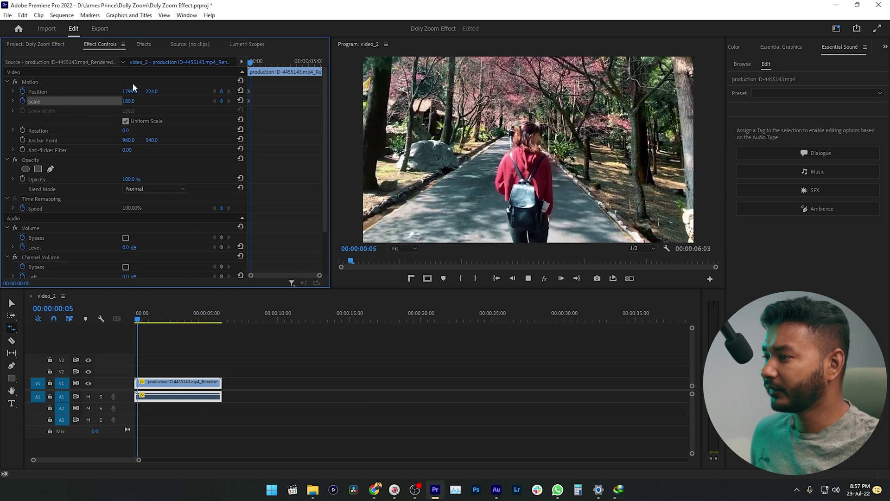
click(273, 65)
drag(273, 64, 273, 64)
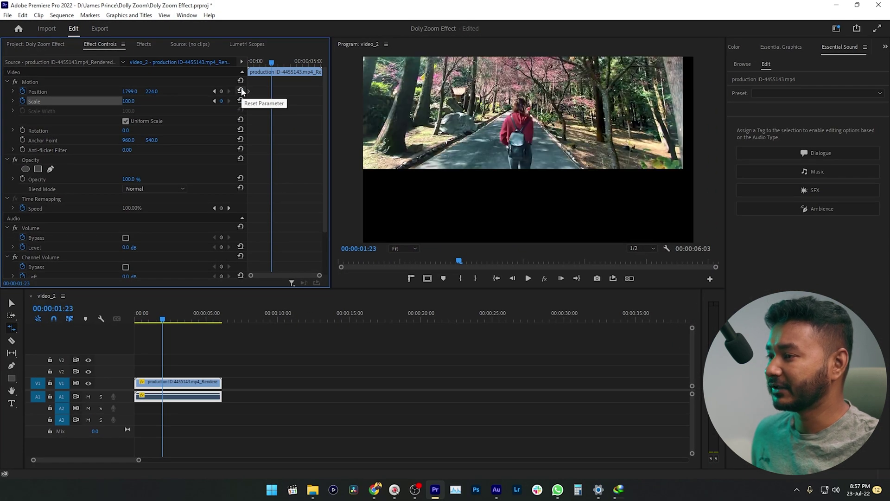
click(158, 318)
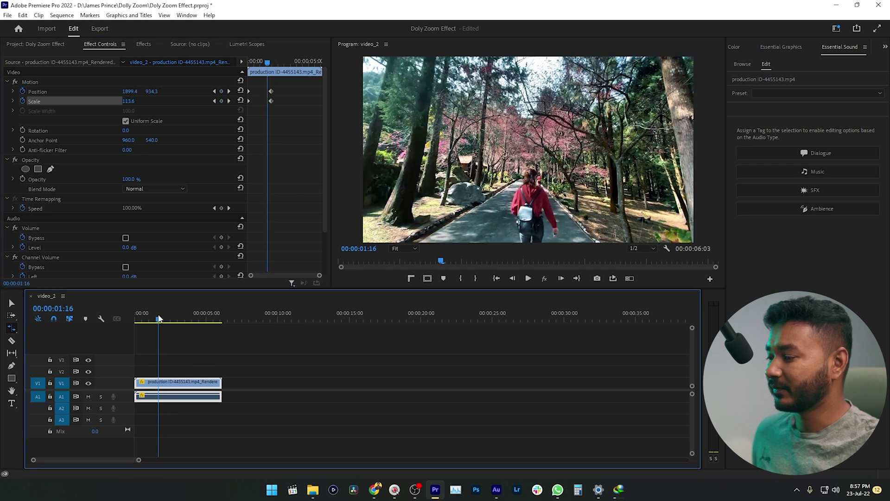
key(space)
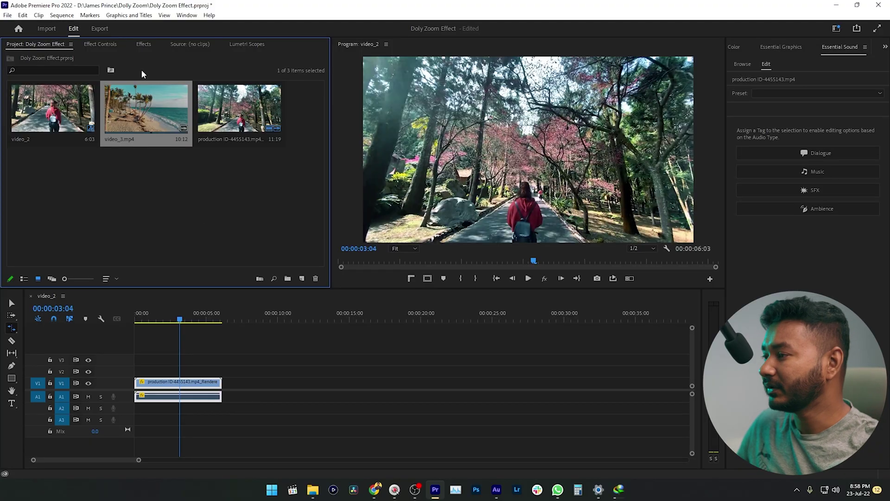
Place video_3.mp4 on the timeline around ten seconds and play the sequence from the start.
drag(146, 109, 264, 389)
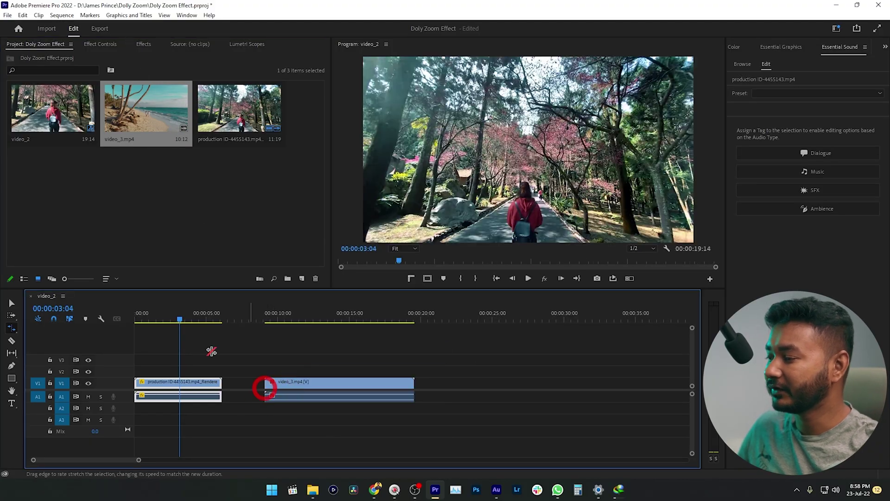
drag(167, 323, 120, 327)
key(space)
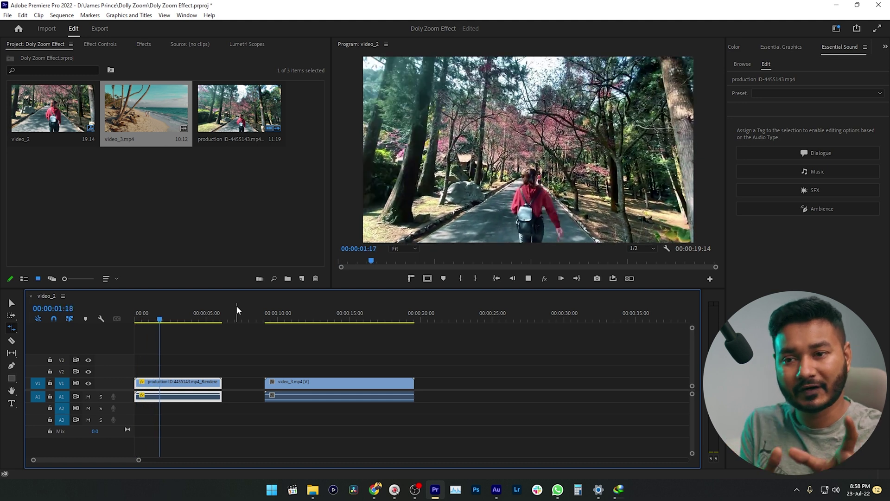
key(space)
Move the playhead to the beach clip's start (about 00:00:09:03) and show its Effect Controls.
click(268, 317)
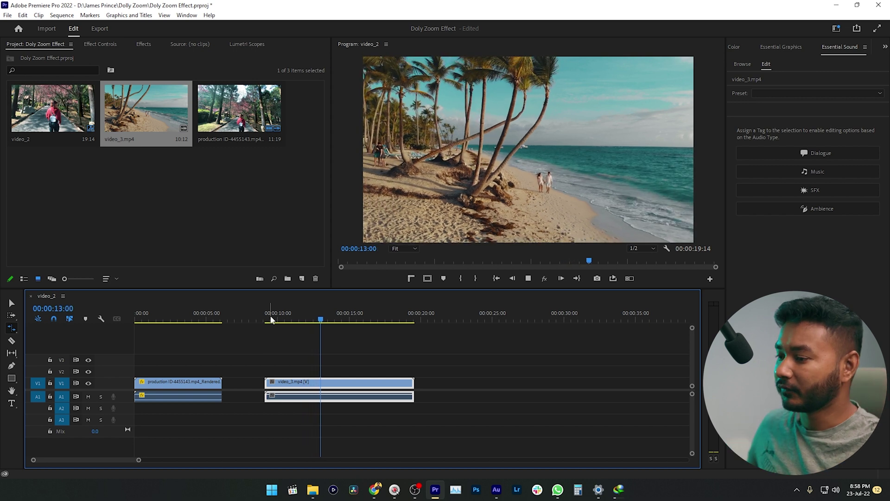
key(space)
drag(297, 322, 269, 326)
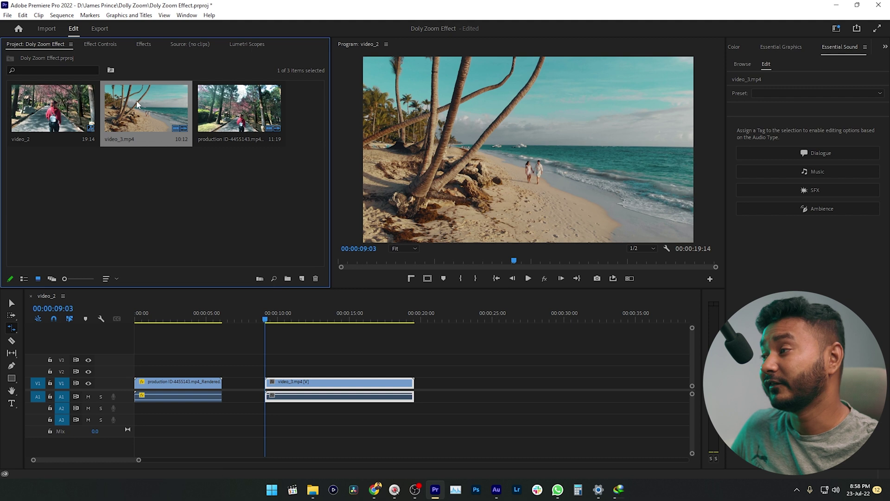
click(104, 44)
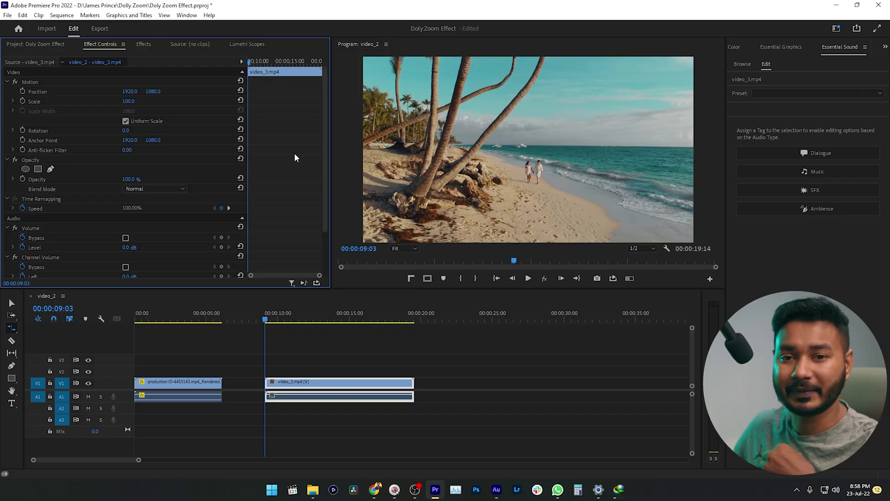
Set starting Scale and Position keyframes at the beach clip's first frame.
drag(328, 315, 264, 315)
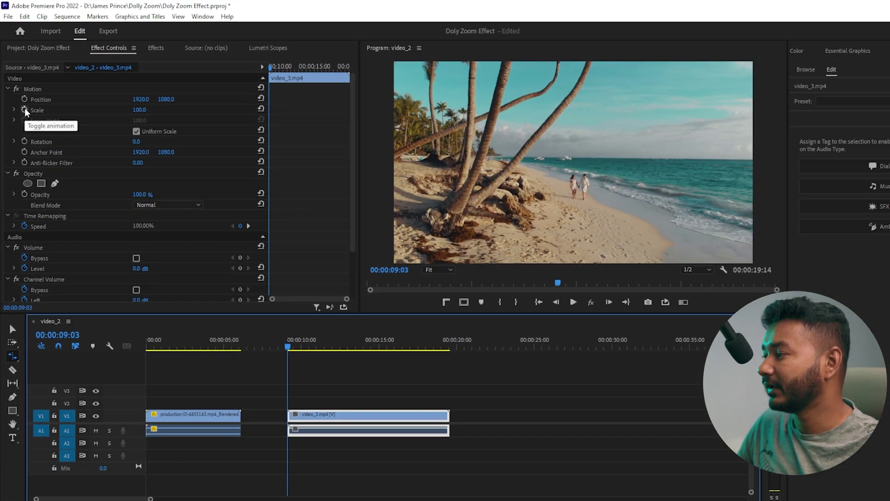
click(24, 110)
click(25, 99)
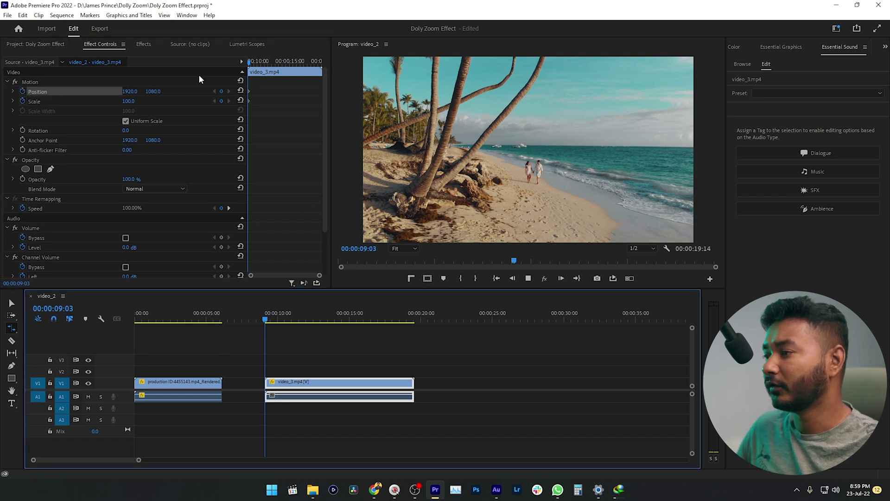
key(space)
At 00:00:12:17, set the beach clip's Scale to 183 and Position to 1418, 750, then preview.
drag(258, 64, 275, 68)
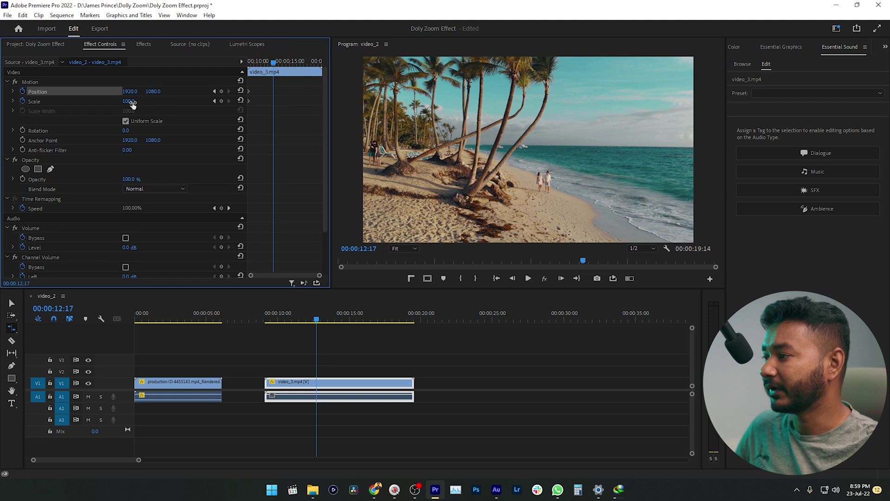
drag(134, 102, 84, 92)
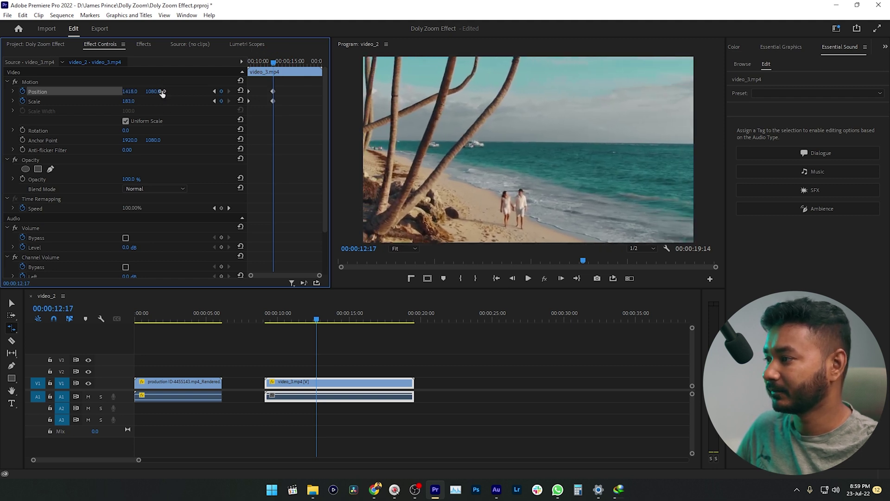
drag(162, 92, 135, 91)
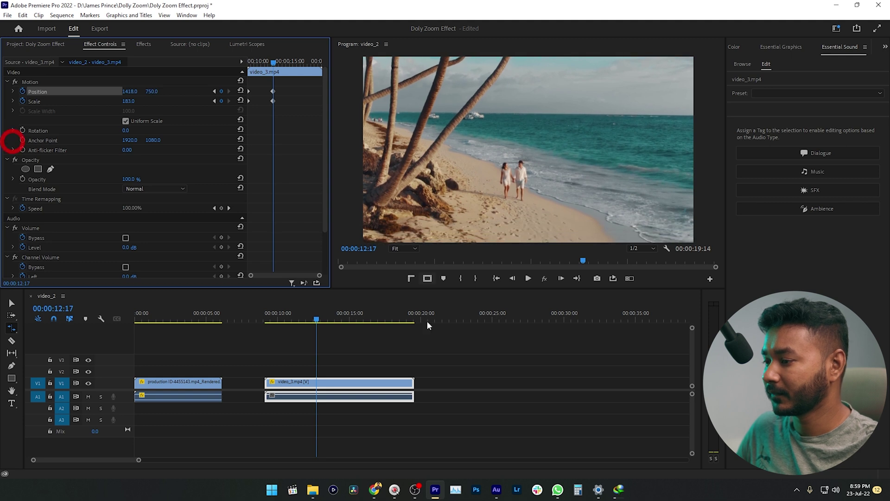
key(space)
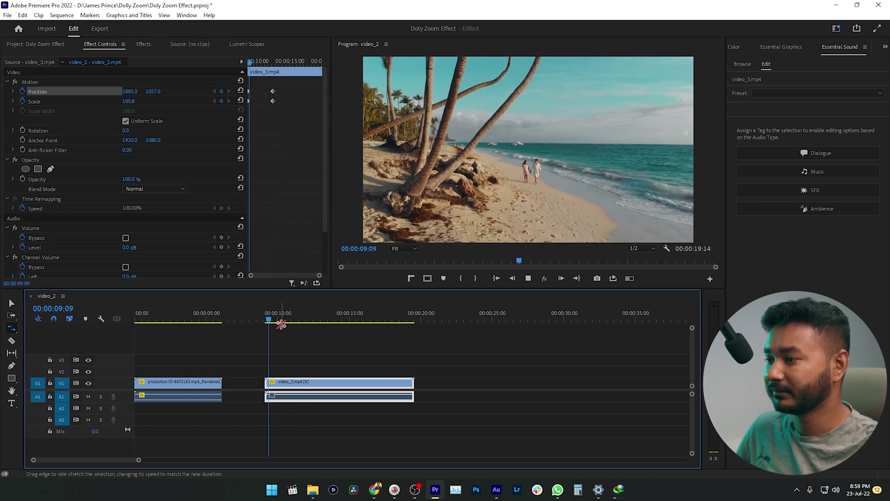